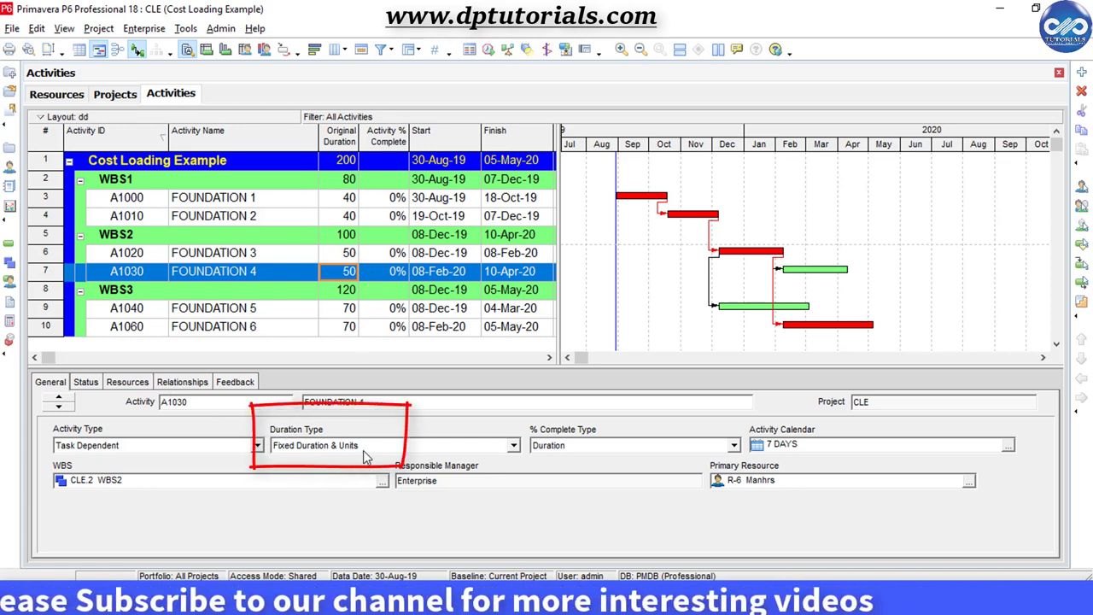
# - Step from FOUNDATION 1 to FOUNDATION 2, then switch to the Resources view showing R-6 Manhrs
pyautogui.click(314, 199)
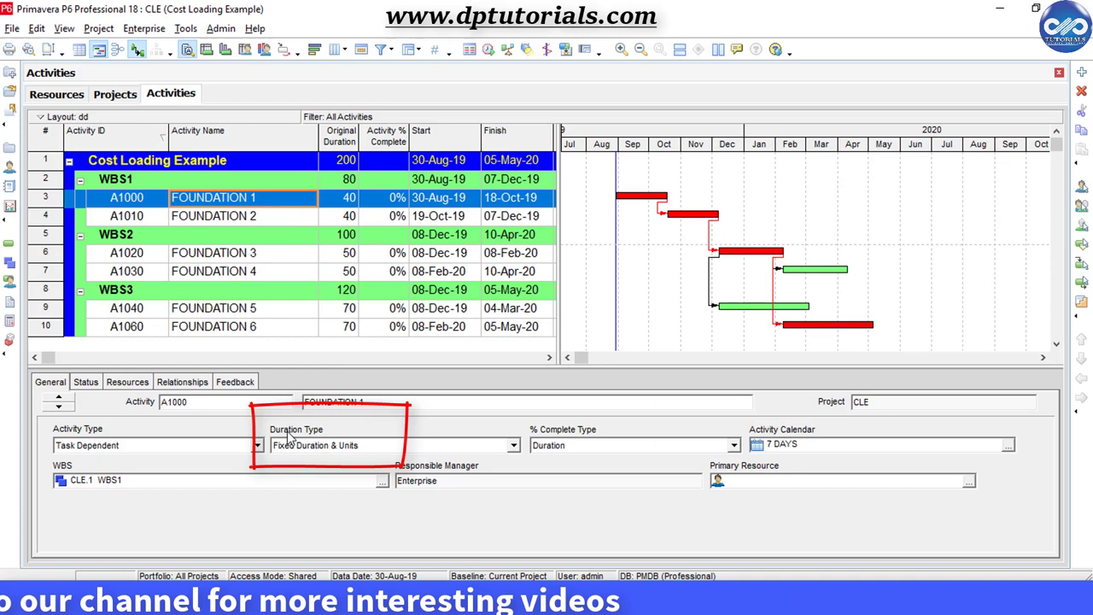
pyautogui.press('Down')
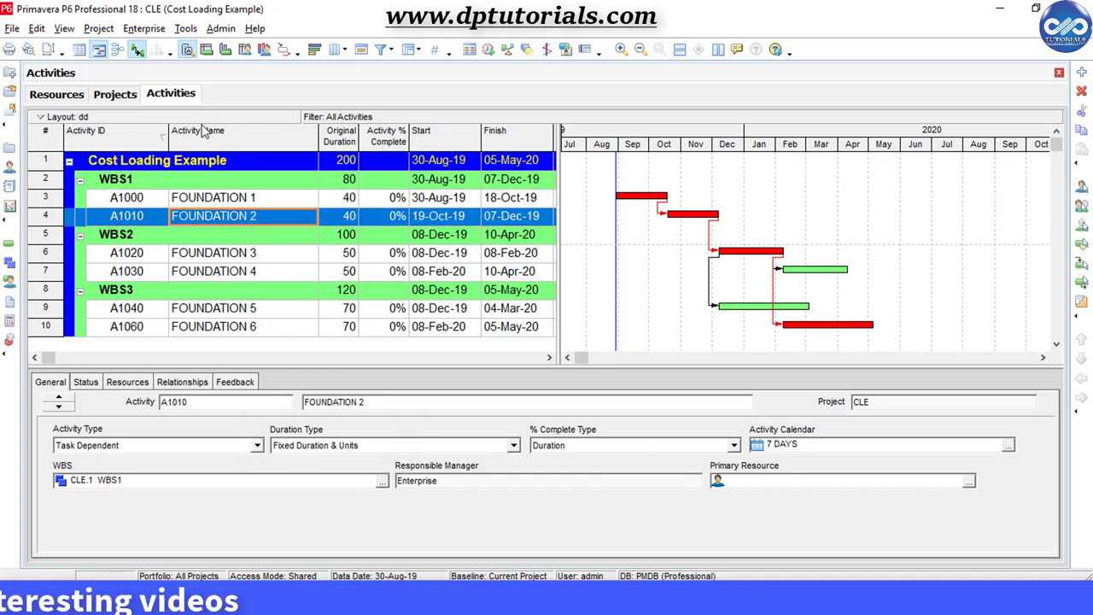
pyautogui.click(72, 98)
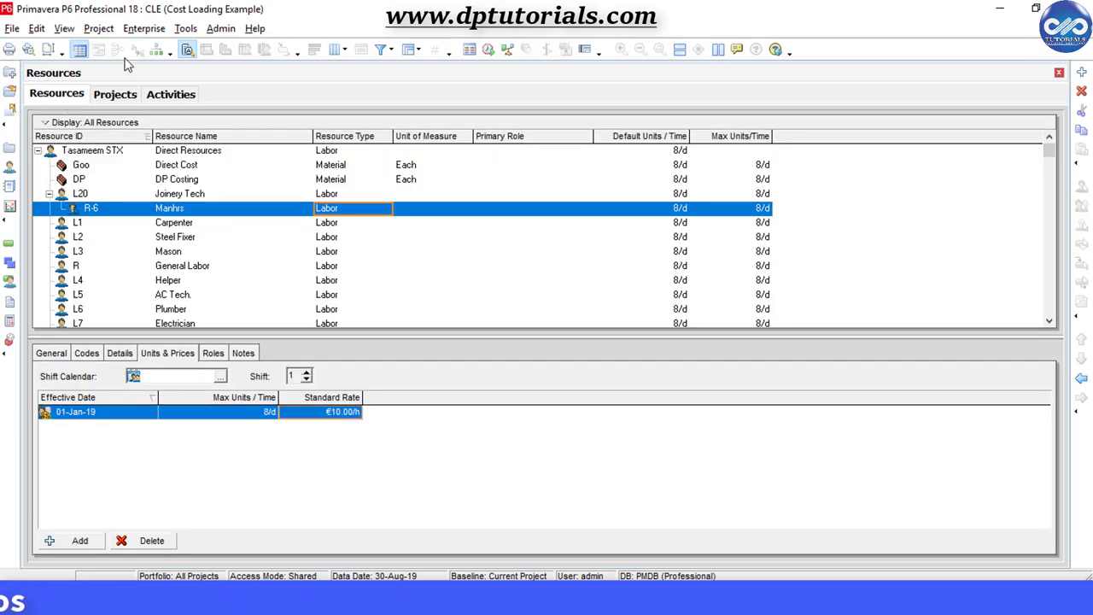
# - Delete the old R-6 resource and recreate R-6 Manhrs under Joinery Tech in Enterprise Resources
pyautogui.click(141, 30)
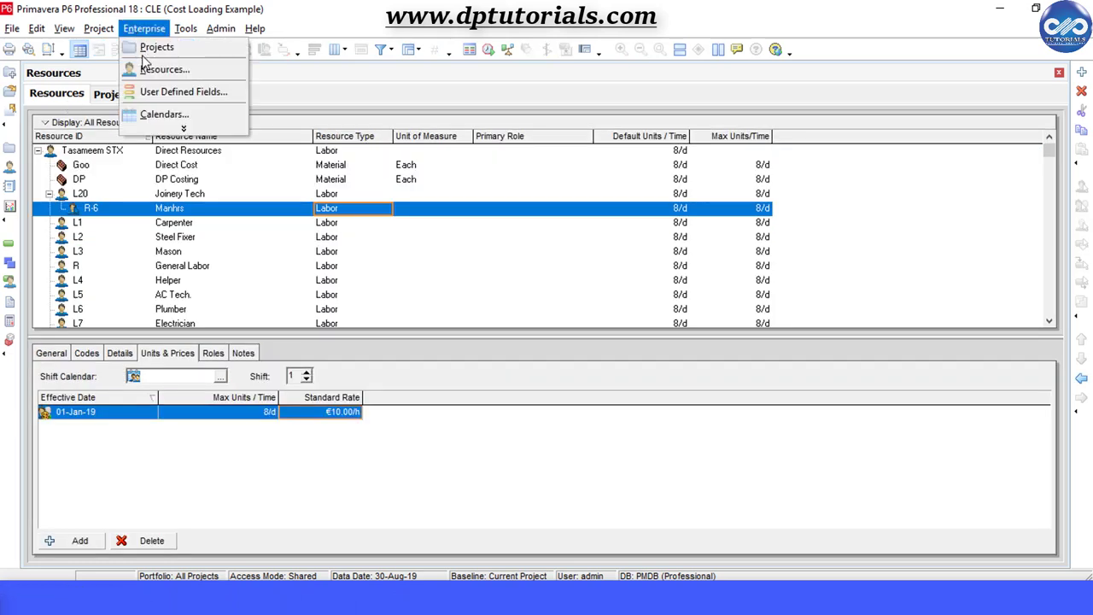
pyautogui.click(208, 75)
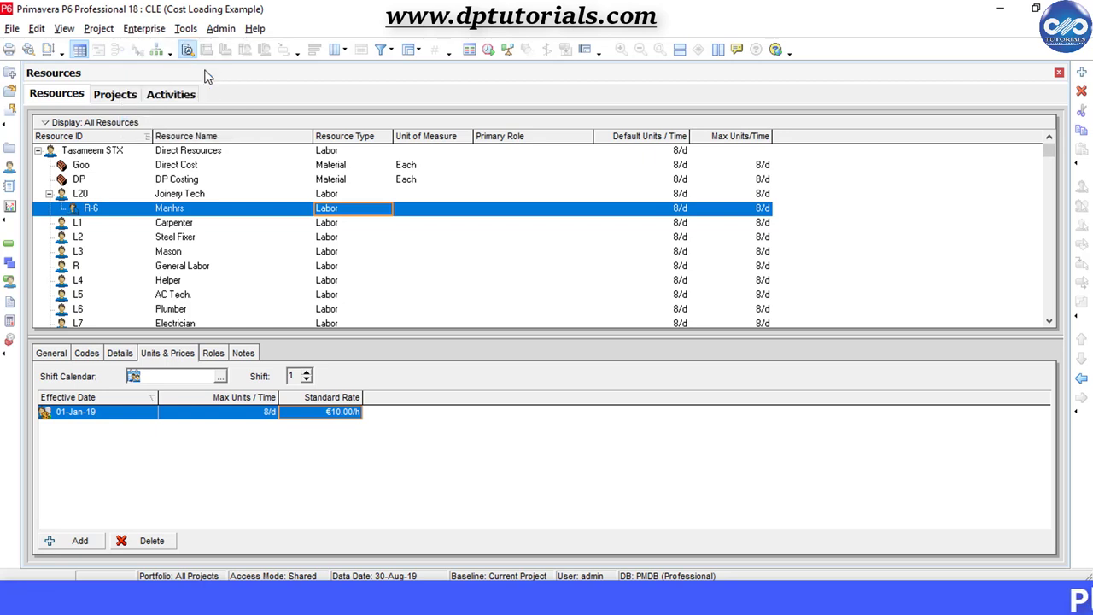
pyautogui.click(185, 195)
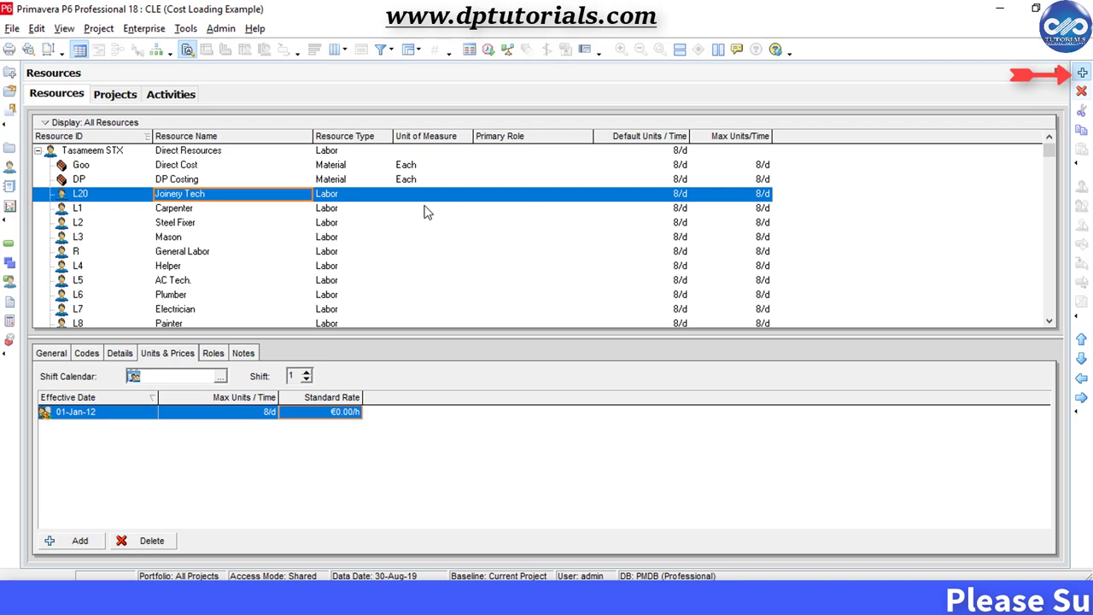
pyautogui.press('Insert')
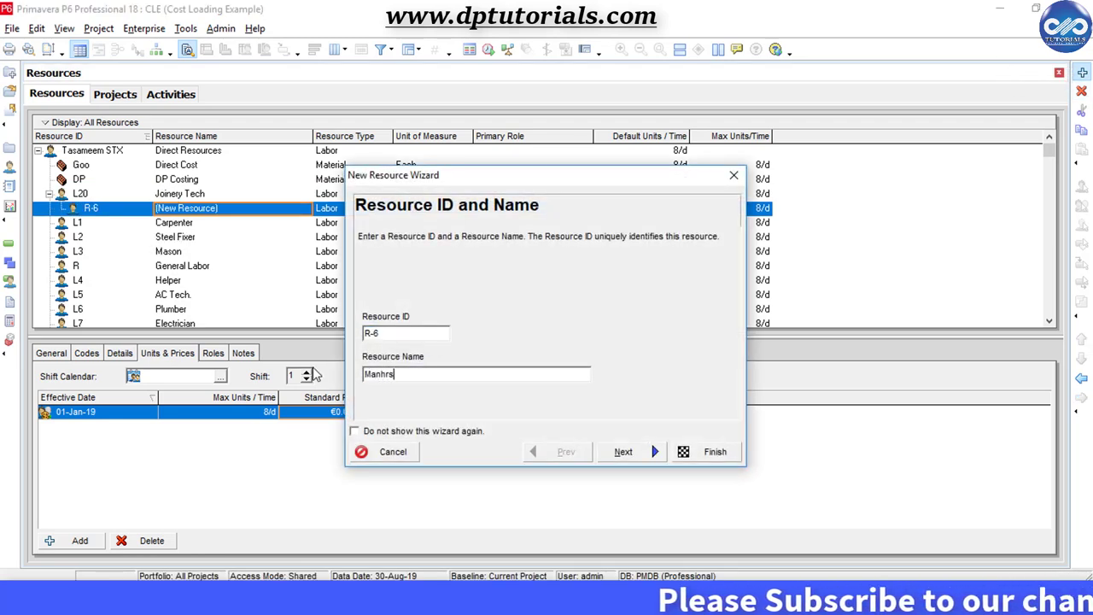
pyautogui.click(715, 453)
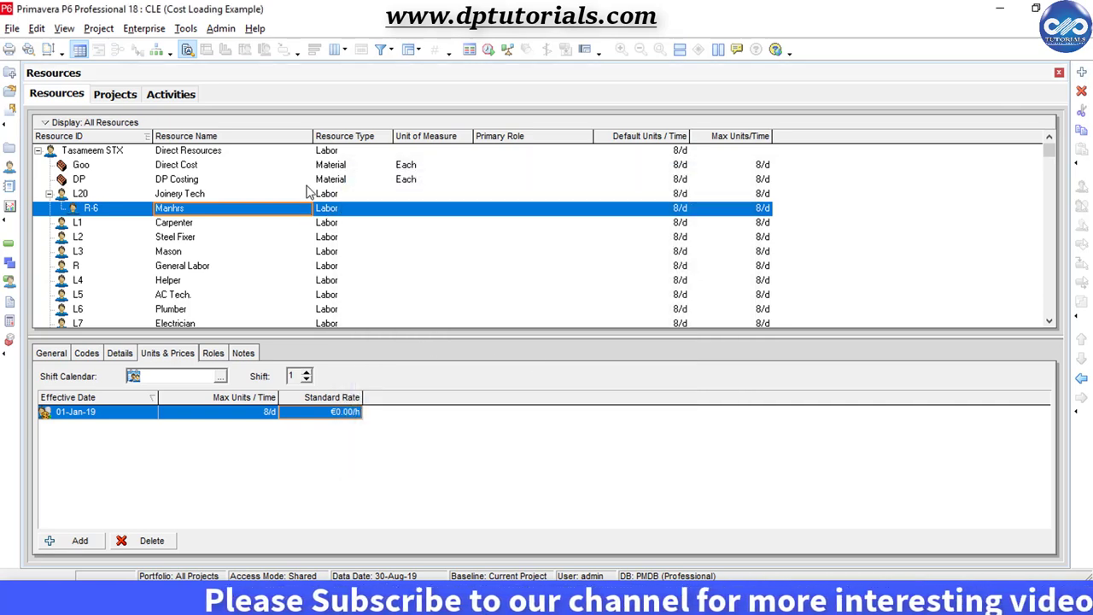
# - Set the new Manhrs resource's standard rate to €10.00/h on Units & Prices
pyautogui.click(51, 352)
pyautogui.click(167, 353)
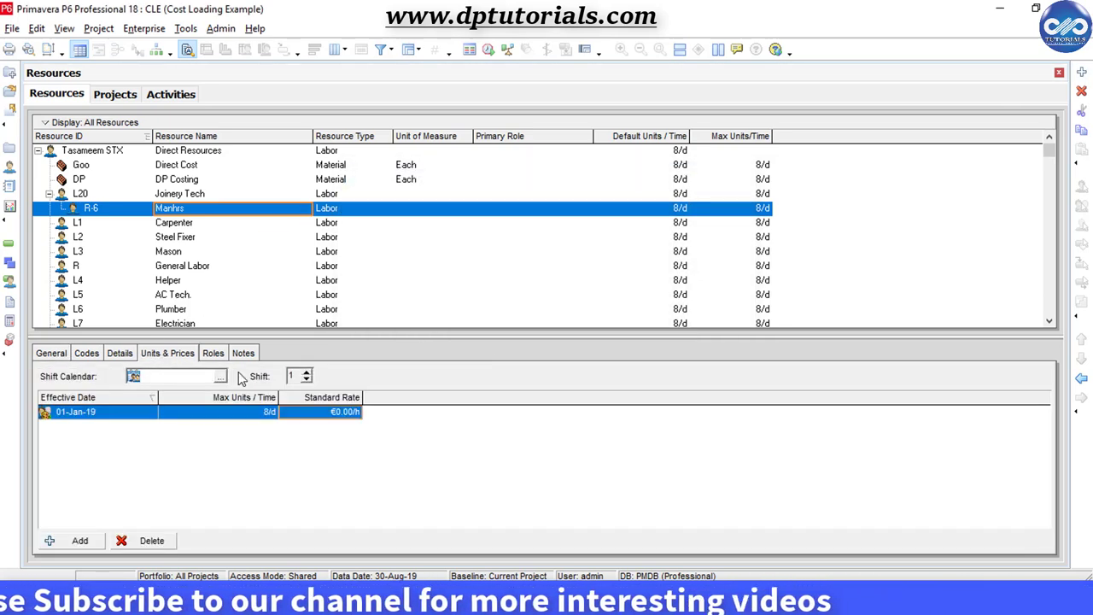
pyautogui.click(341, 413)
pyautogui.write('1')
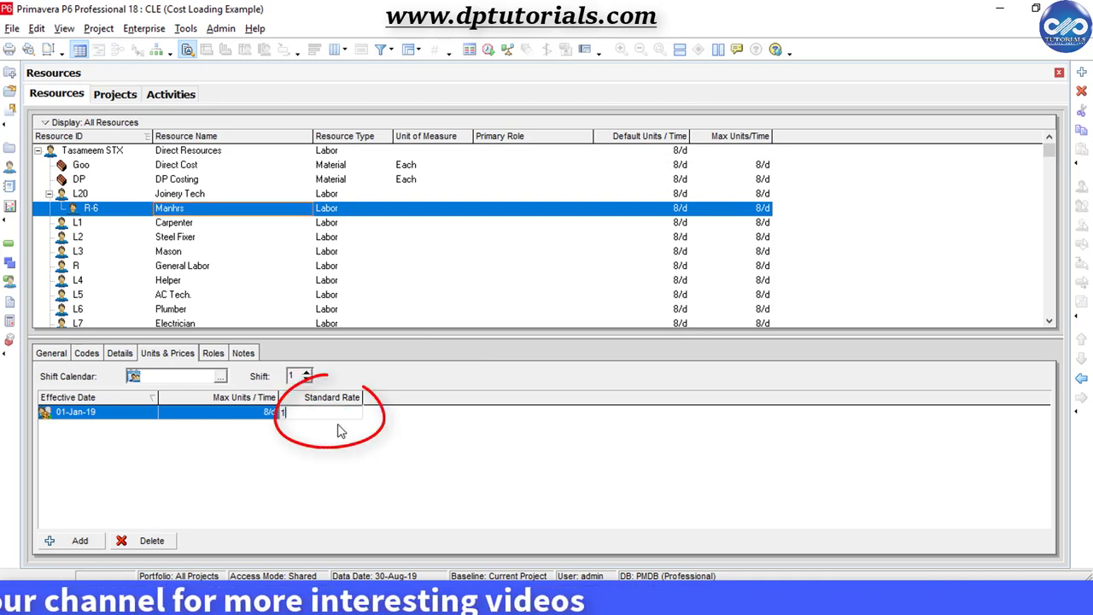
pyautogui.write('0')
pyautogui.press('Return')
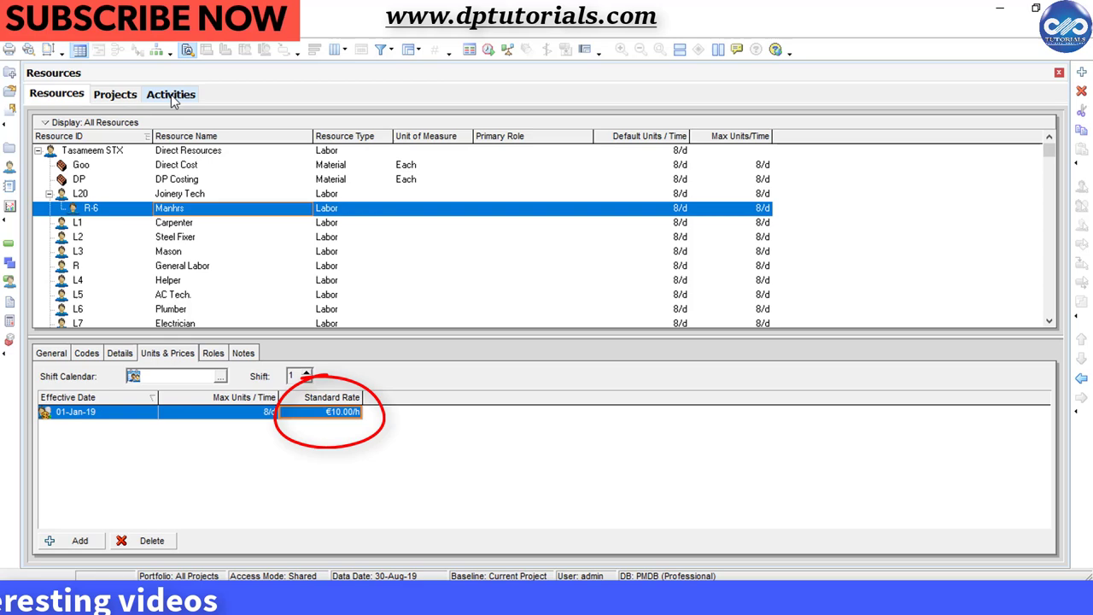
# - Assign the R-6 Manhrs resource to the FOUNDATION 4 activity
pyautogui.click(170, 95)
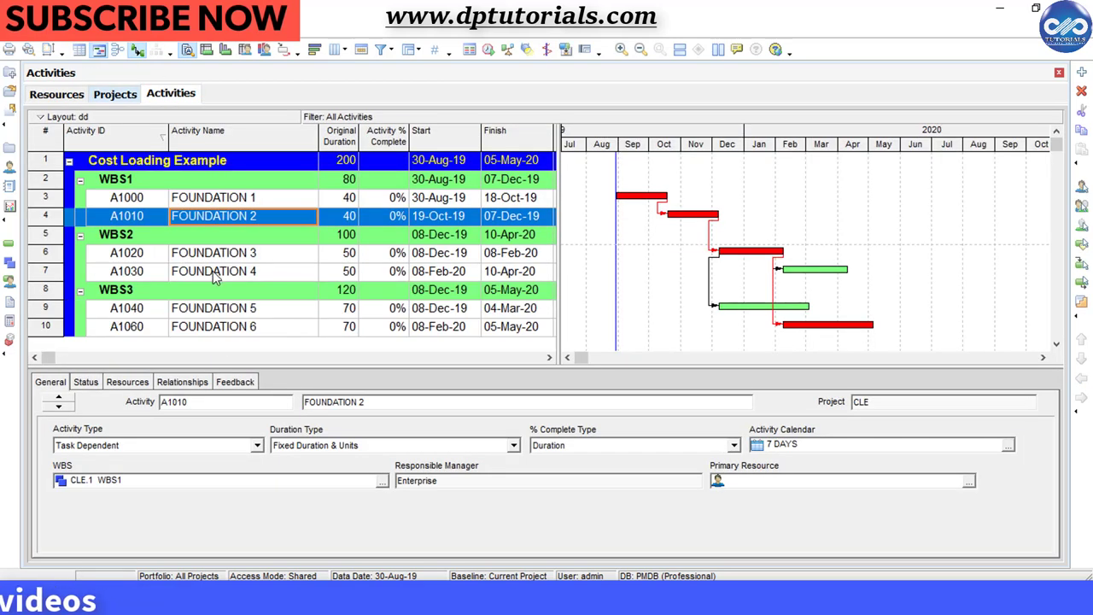
pyautogui.click(213, 271)
pyautogui.click(128, 382)
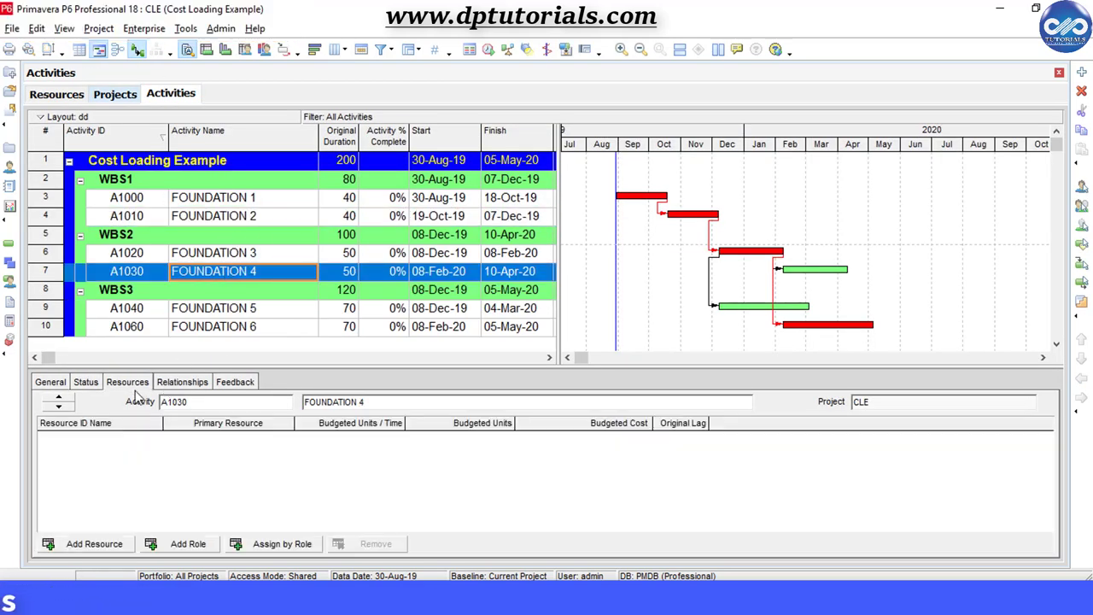
pyautogui.click(93, 544)
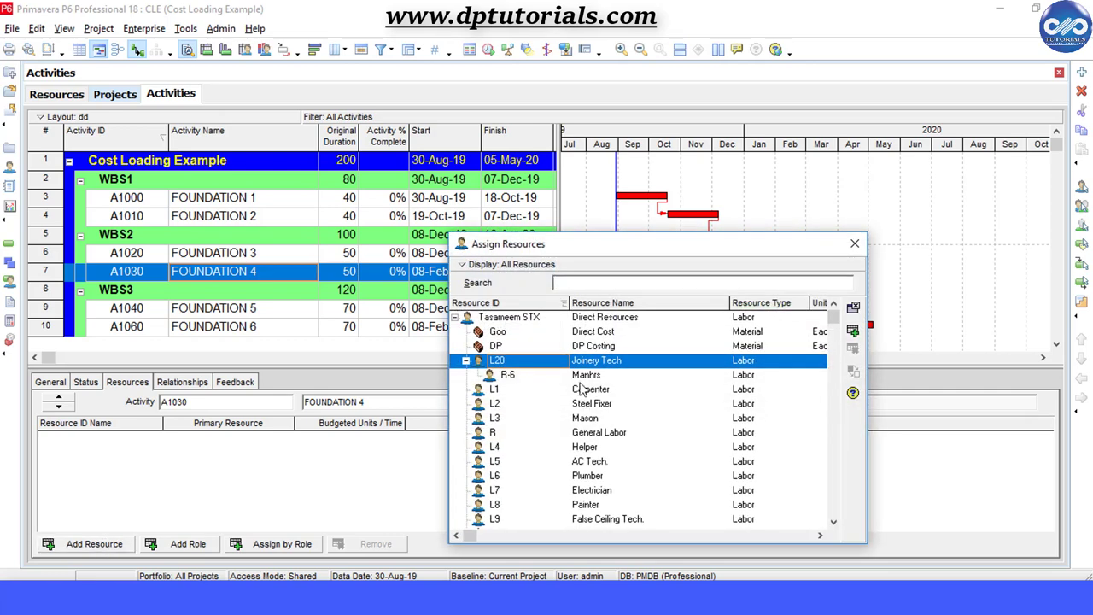
pyautogui.click(602, 377)
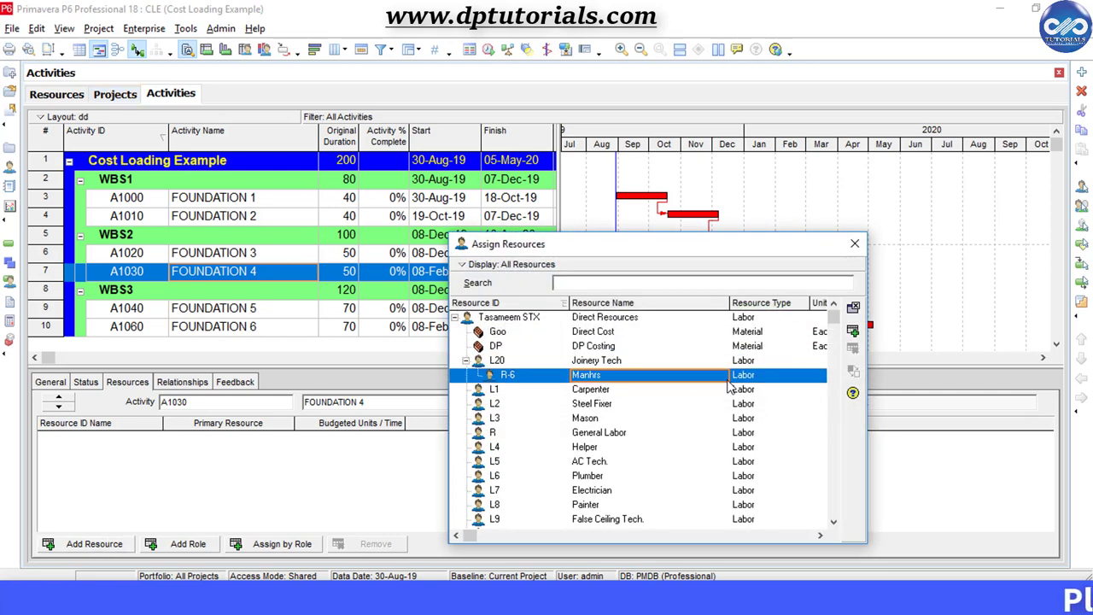
pyautogui.click(855, 246)
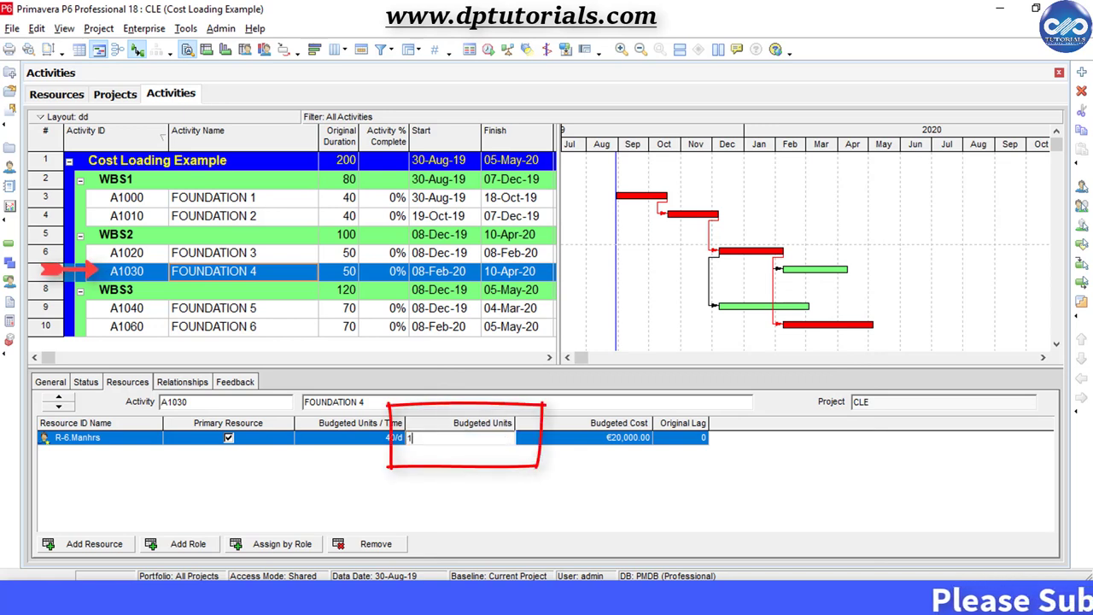
# - Set R-6.Manhrs budgeted units to 100 (€1,000.00 cost), then begin entering 2000
pyautogui.press('Return')
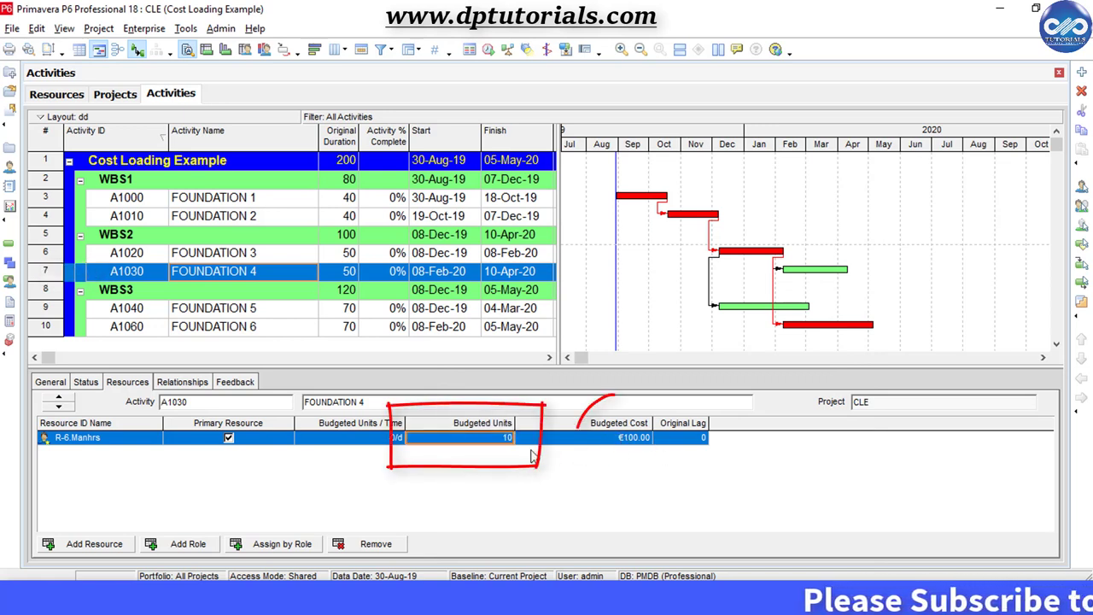
pyautogui.write('1')
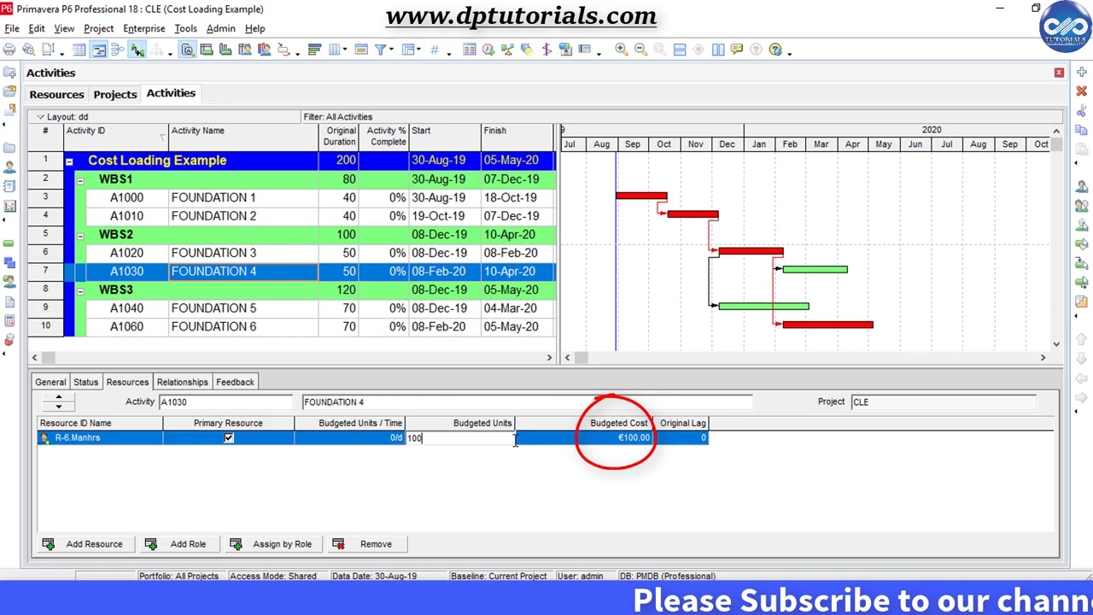
pyautogui.press('Return')
pyautogui.write('2000')
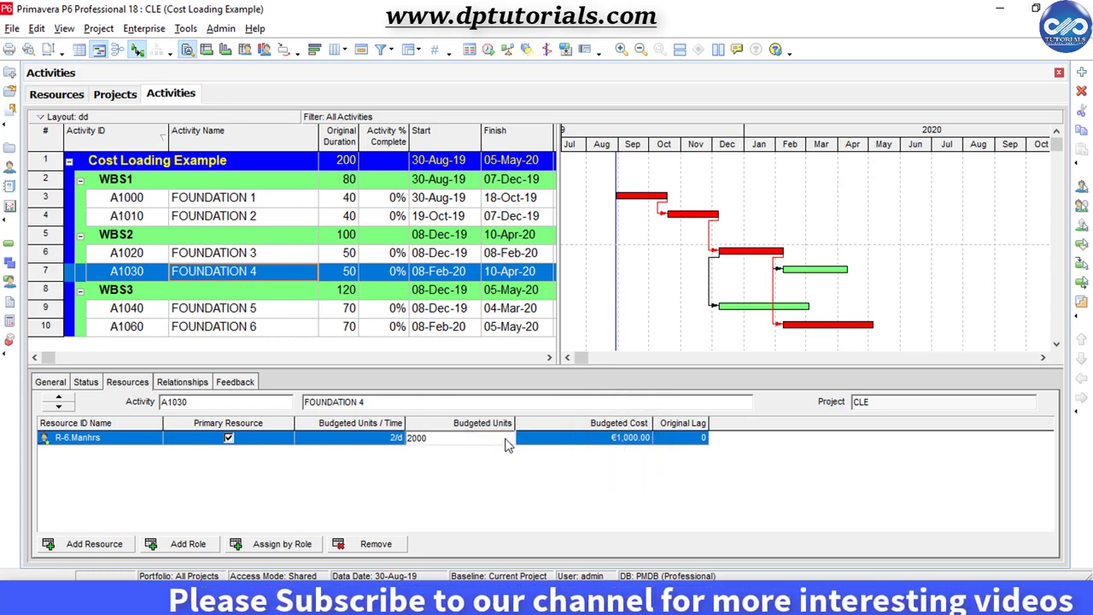
# - Commit 2000 budgeted units at 40/d, raising the Manhrs cost to €20,000.00
pyautogui.press('Return')
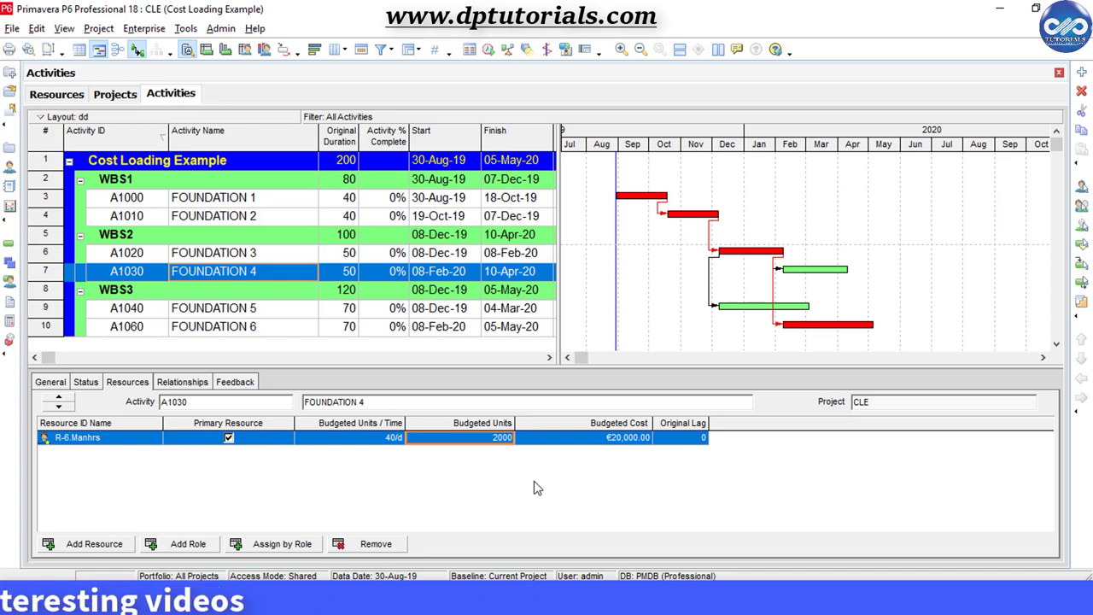
# - Show the Activity Usage Spreadsheet in the top pane
pyautogui.click(64, 30)
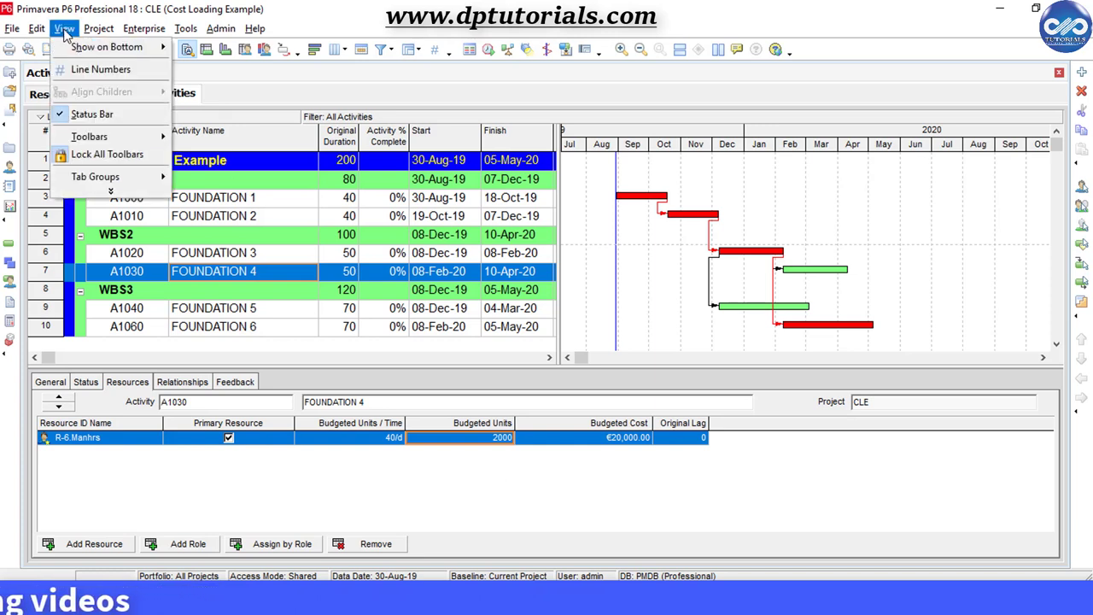
pyautogui.moveTo(66, 51)
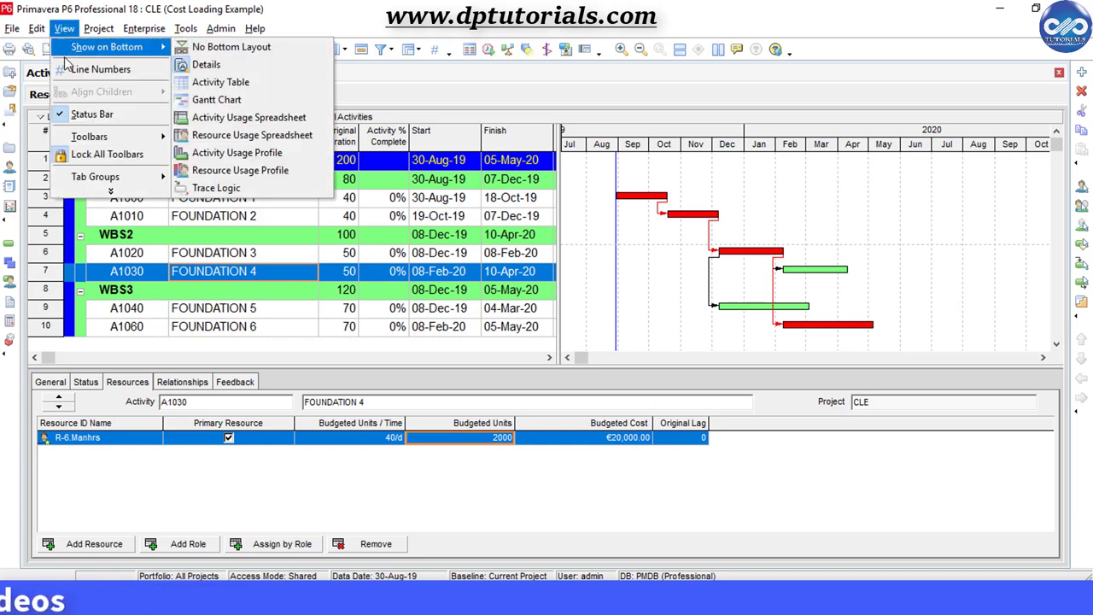
pyautogui.click(110, 192)
pyautogui.moveTo(150, 77)
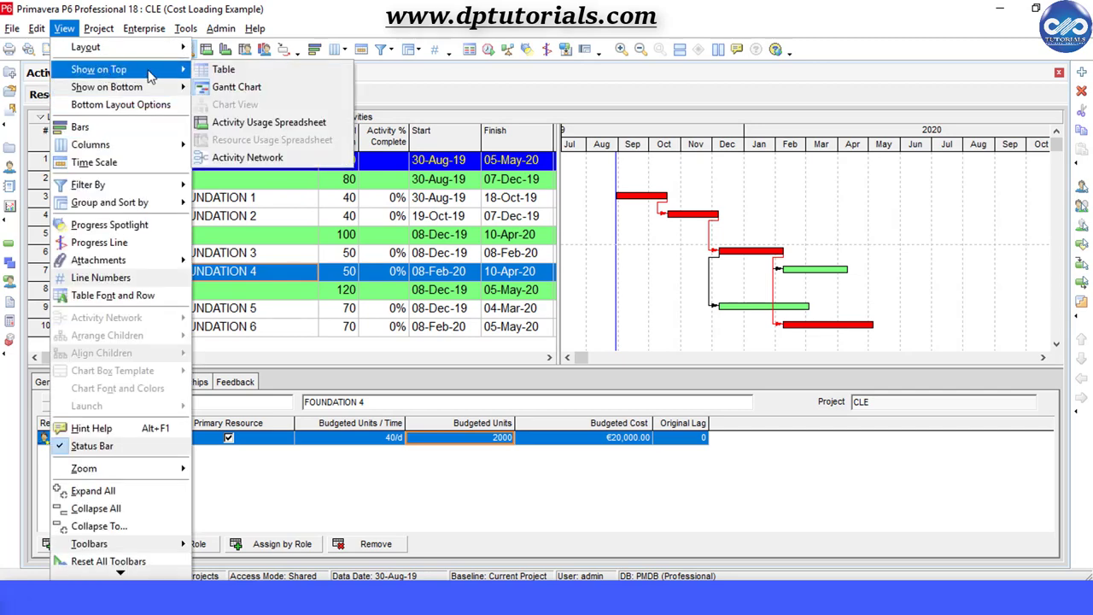
pyautogui.click(258, 124)
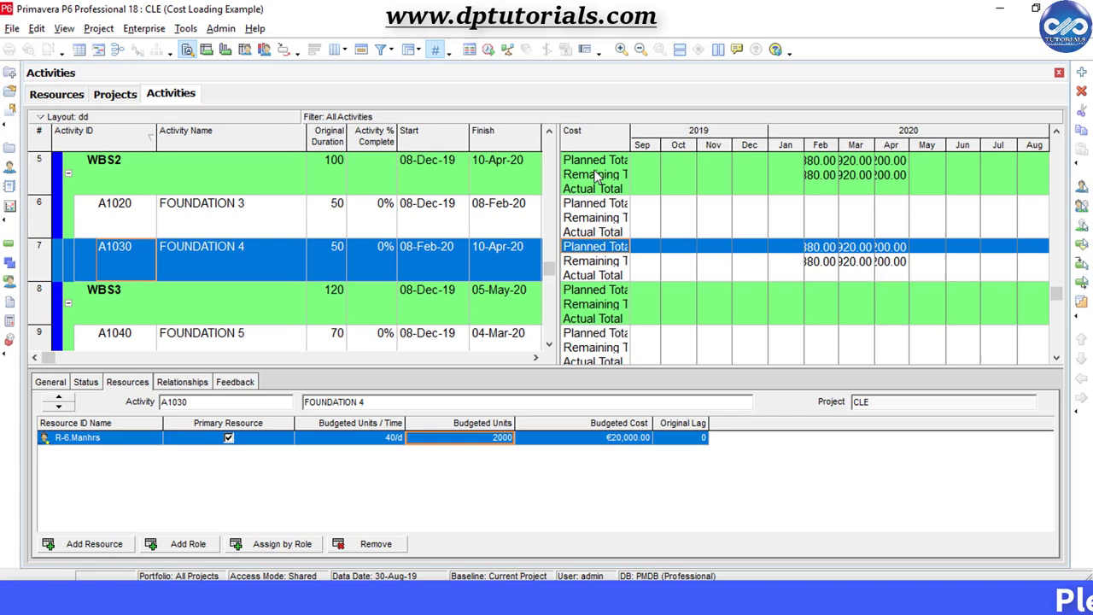
# - Replace the Actual, Remaining and Planned Total Cost fields with only Budgeted Labor Cost
pyautogui.rightClick(597, 176)
pyautogui.click(651, 257)
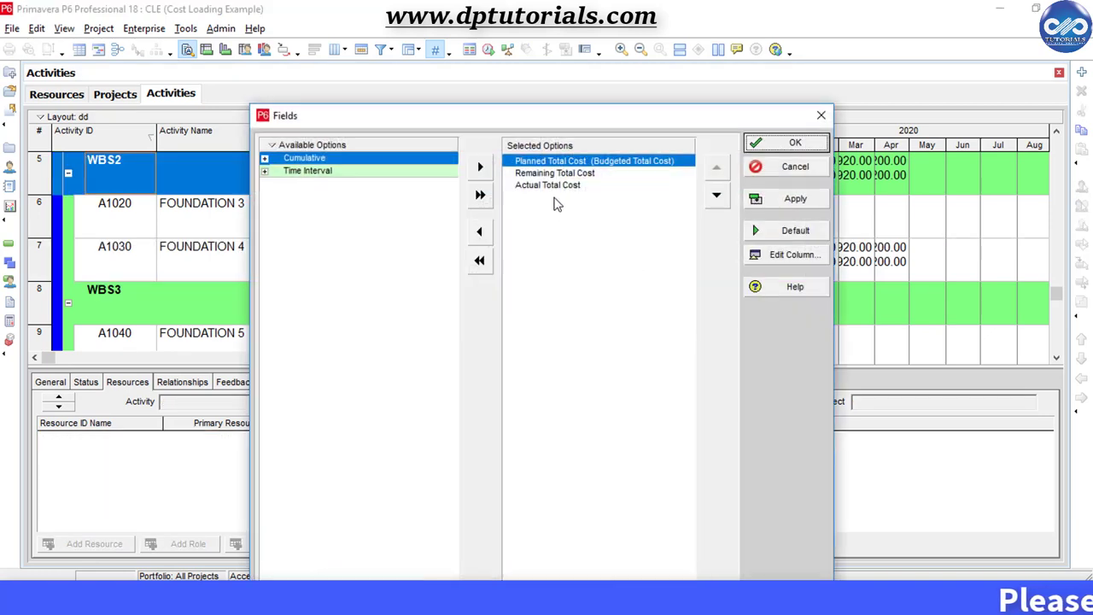
pyautogui.doubleClick(549, 184)
pyautogui.doubleClick(553, 172)
pyautogui.doubleClick(555, 161)
pyautogui.click(350, 327)
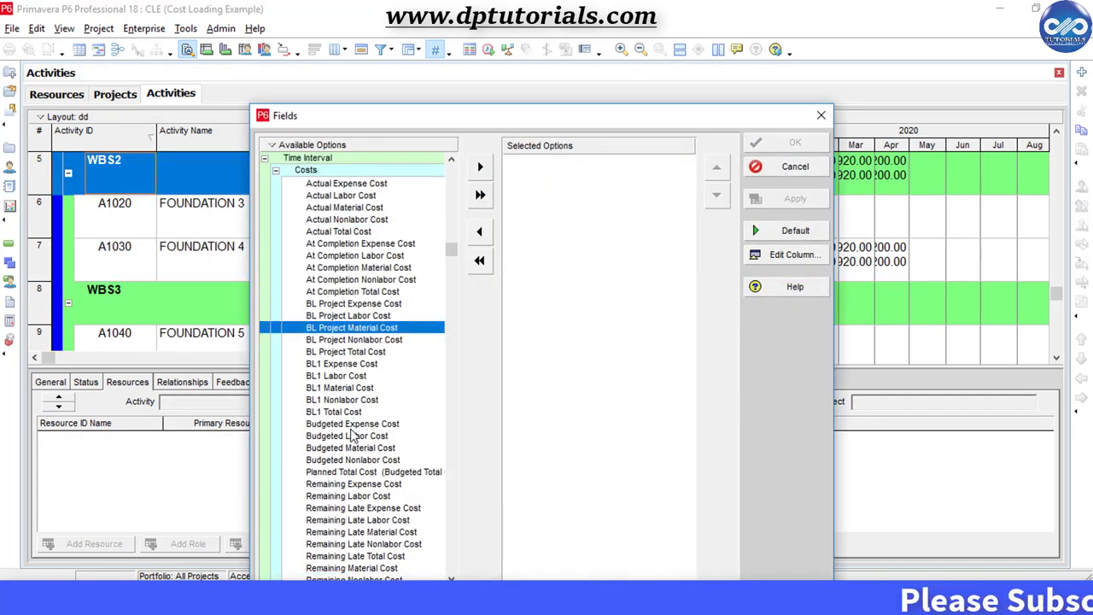
pyautogui.doubleClick(353, 436)
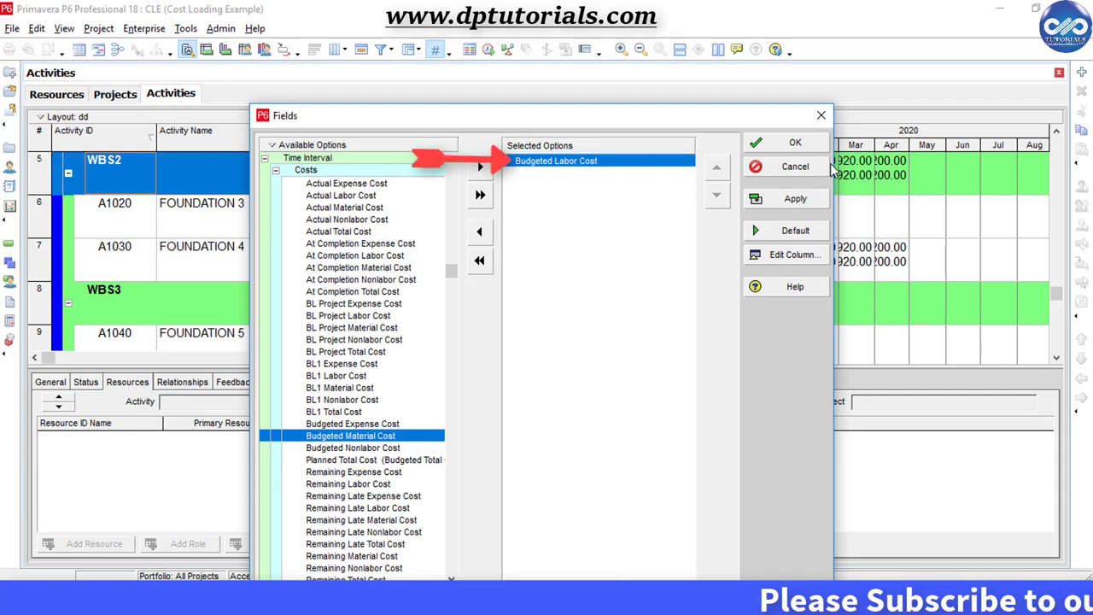
pyautogui.click(808, 148)
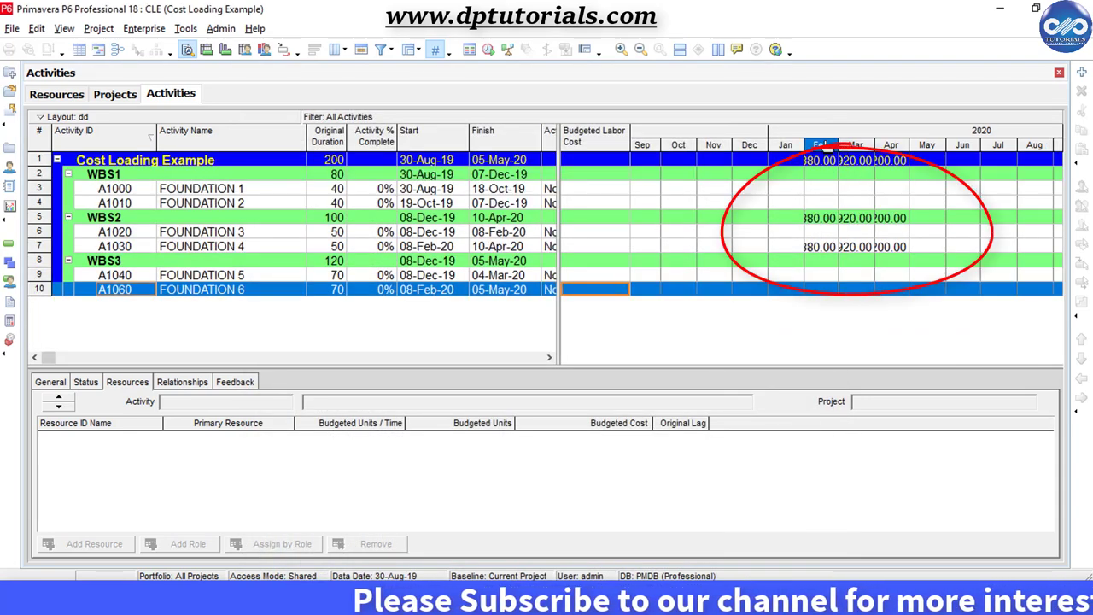
# - Give FOUNDATION 4's R-6.Manhrs assignment a 20-day original lag, extending it to 70 days ending 05-May-20
pyautogui.moveTo(817, 148); pyautogui.dragTo(972, 152)
pyautogui.moveTo(560, 324); pyautogui.dragTo(547, 324)
pyautogui.click(230, 246)
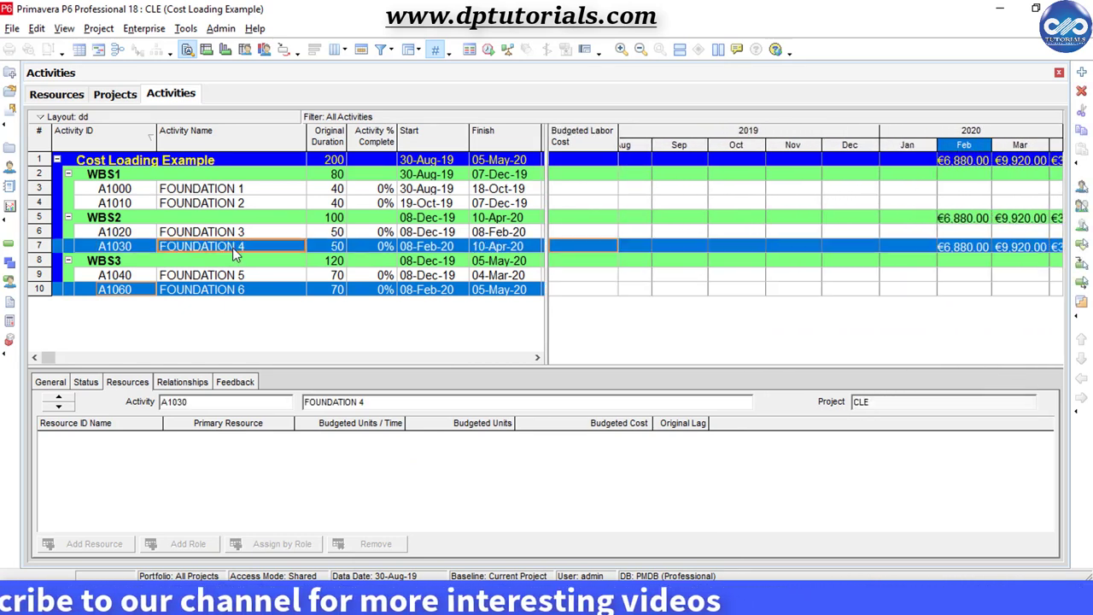
pyautogui.click(478, 437)
pyautogui.click(703, 437)
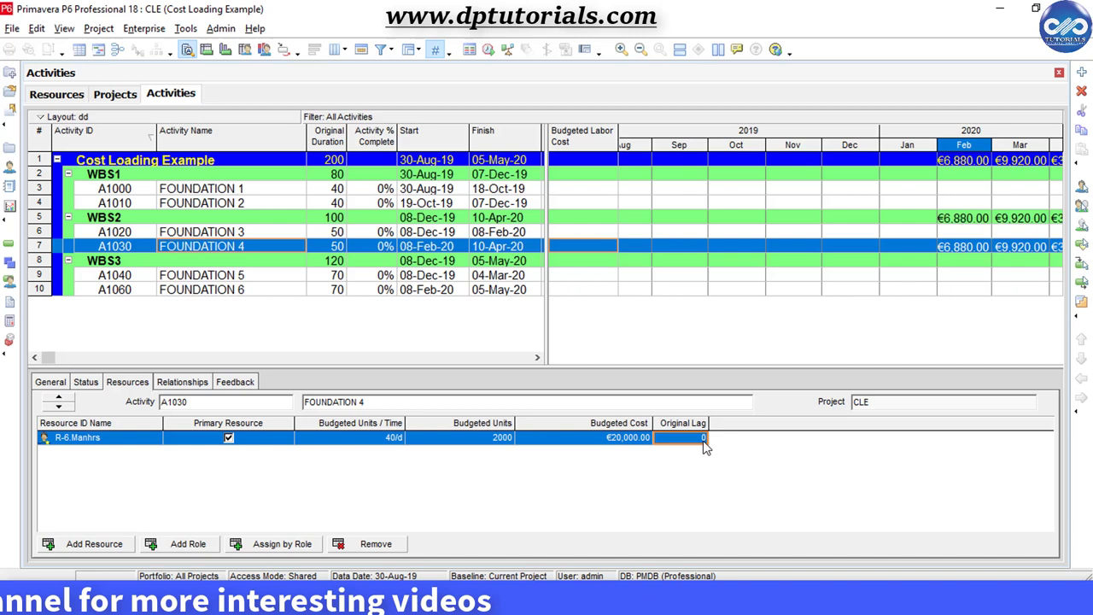
pyautogui.write('1')
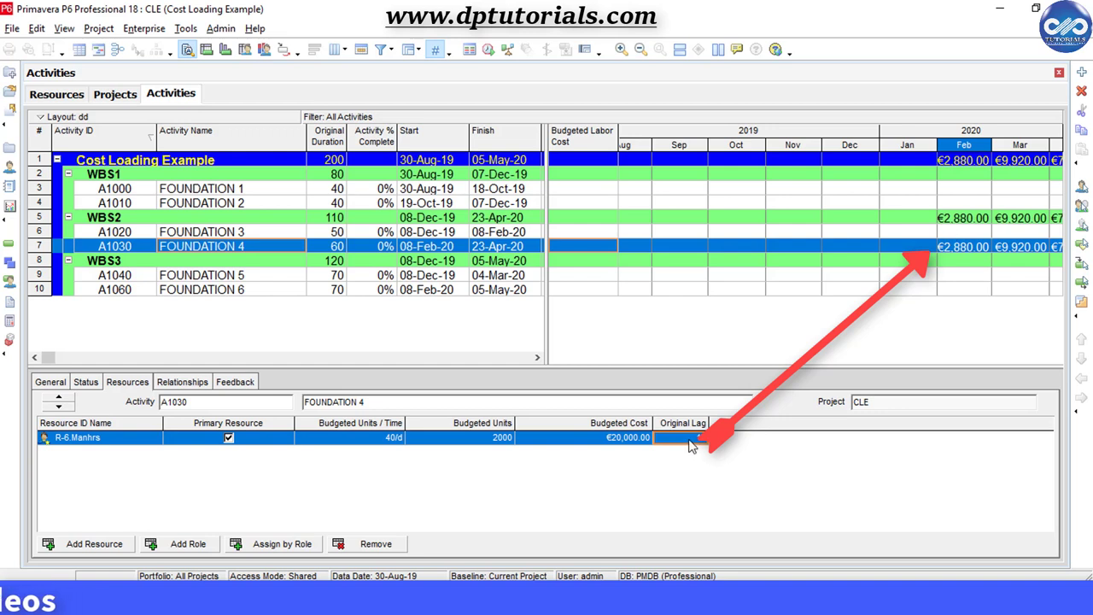
pyautogui.press('Return')
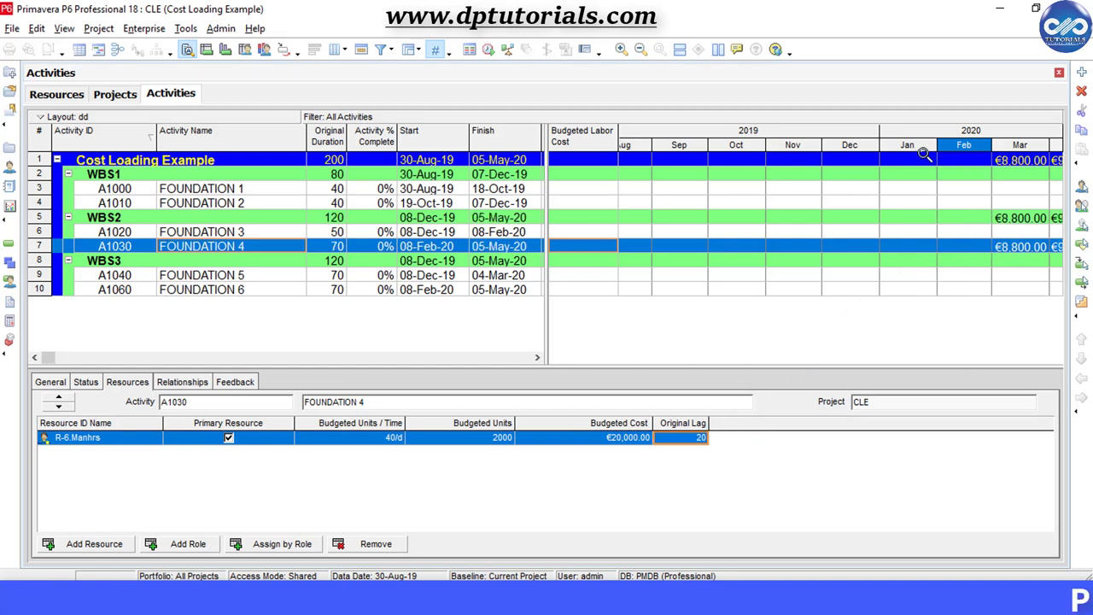
pyautogui.moveTo(924, 155); pyautogui.dragTo(869, 152)
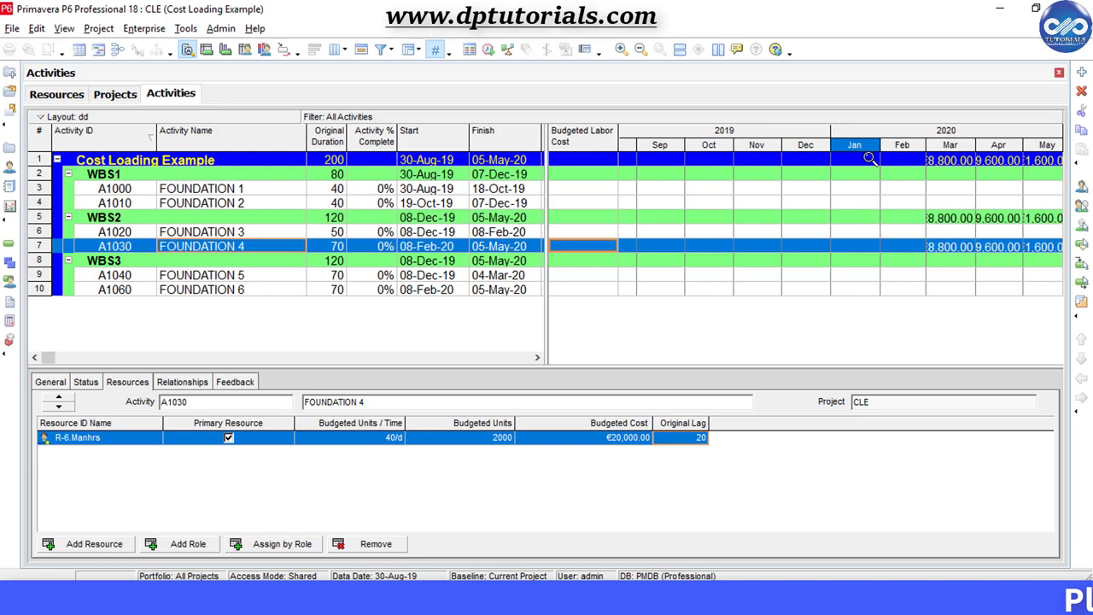
# - Show the Activity Usage Profile histogram of monthly budgeted and remaining cost in the bottom pane
pyautogui.click(65, 29)
pyautogui.moveTo(137, 64)
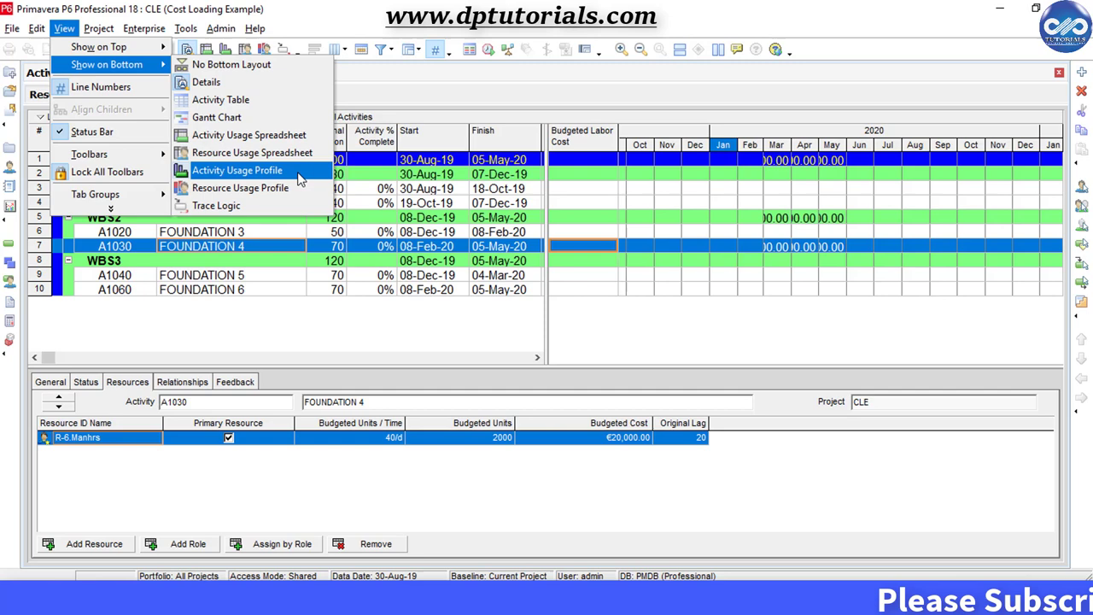
pyautogui.click(256, 171)
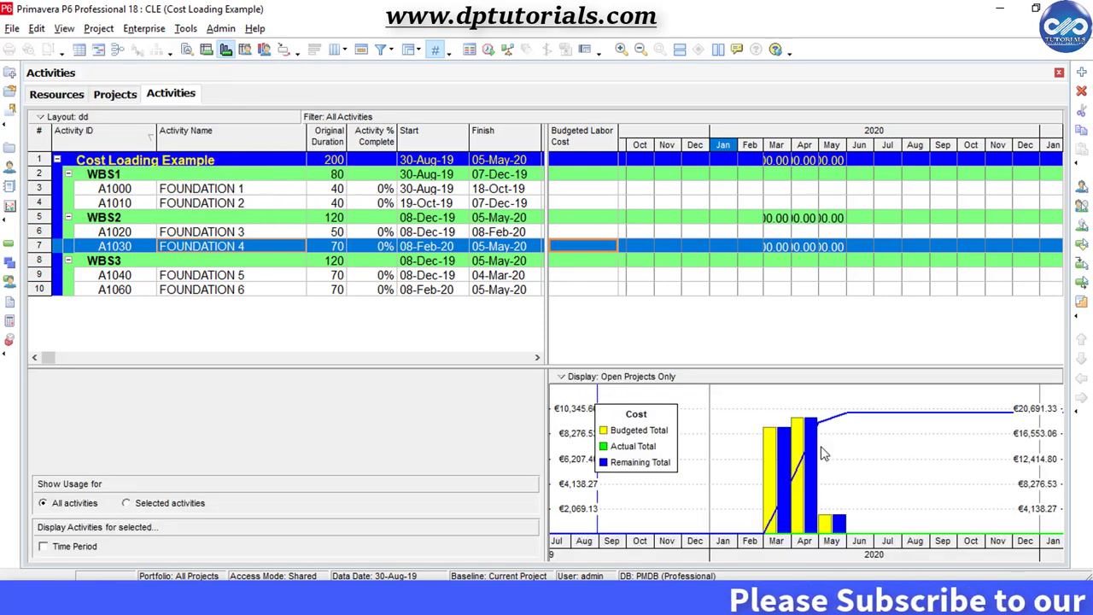